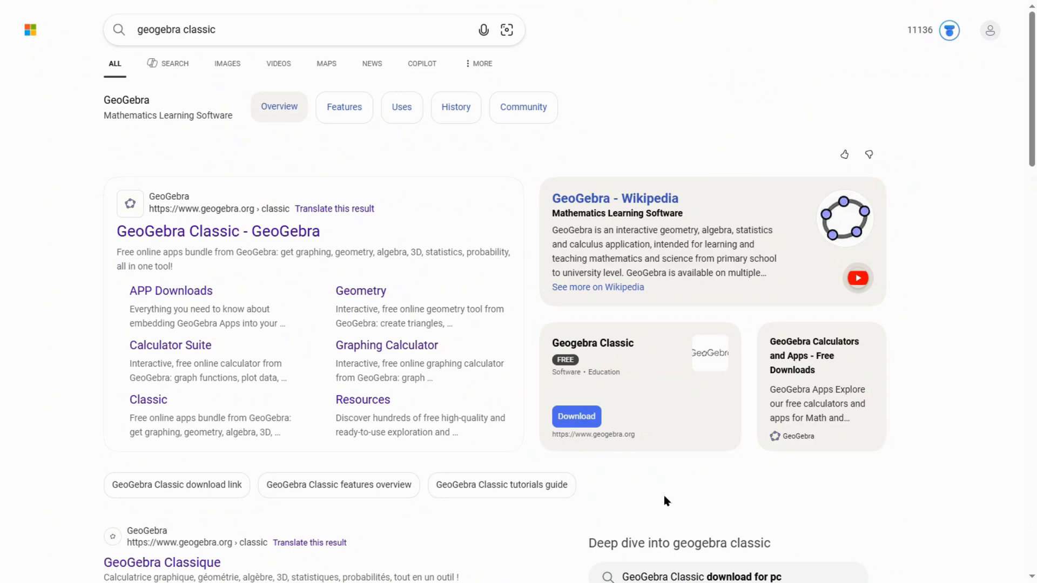
Open the GeoGebra Classic web app from the search results and dismiss its list of app perspectives.
scroll(452, 413, down, 1)
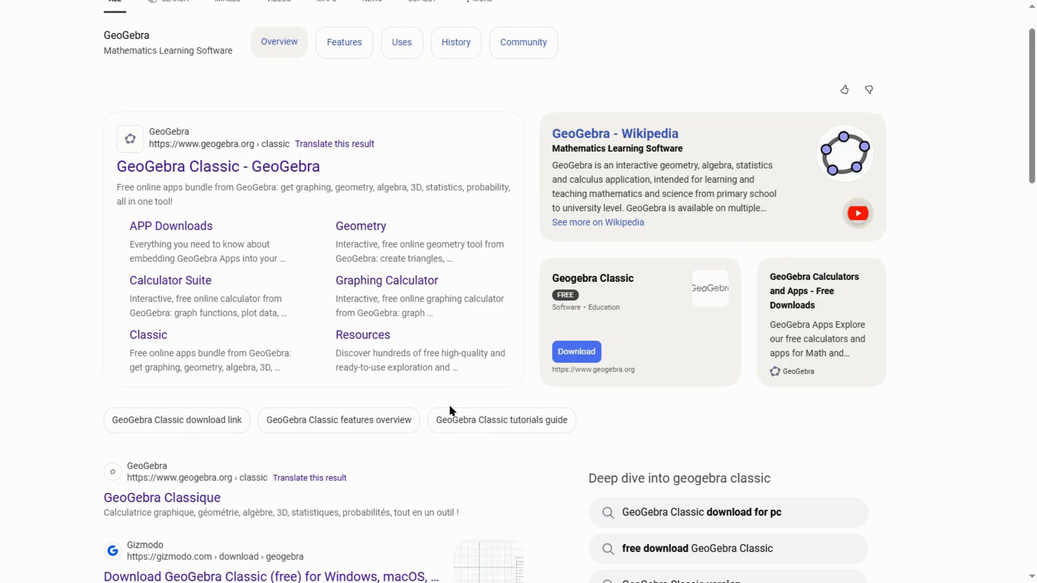
scroll(448, 408, down, 5)
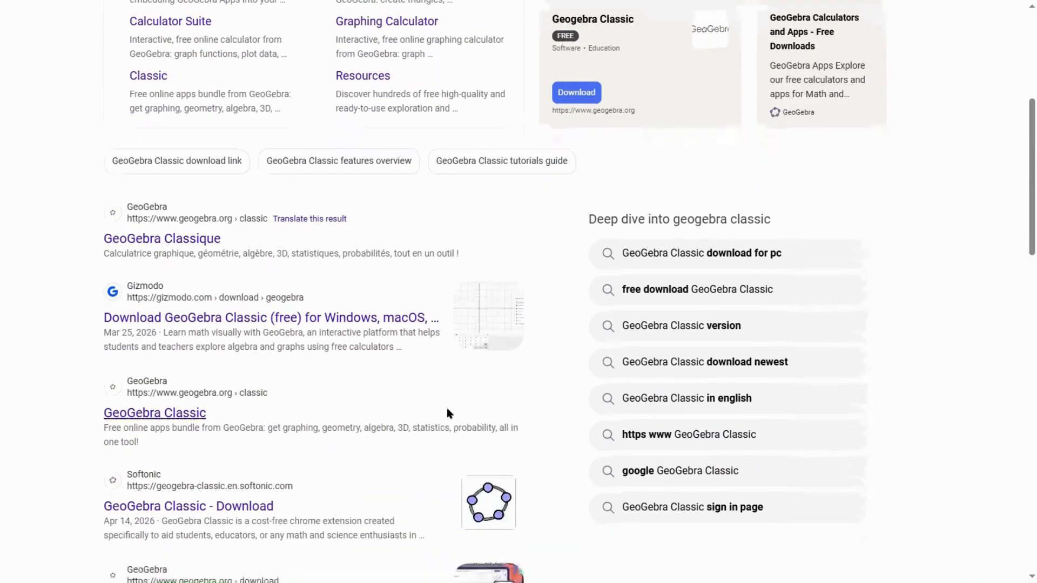
scroll(447, 413, up, 3)
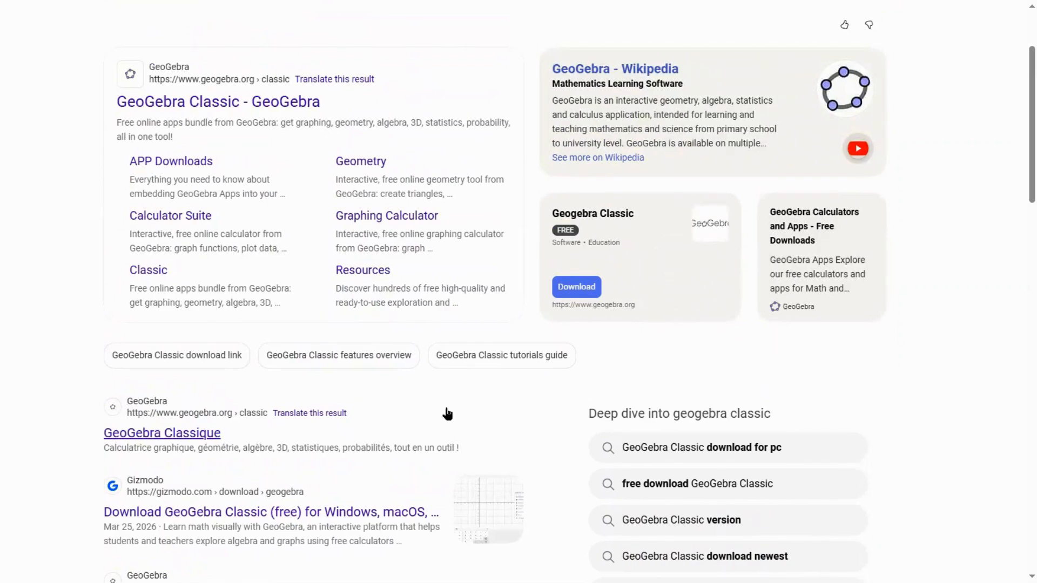
scroll(447, 413, up, 1)
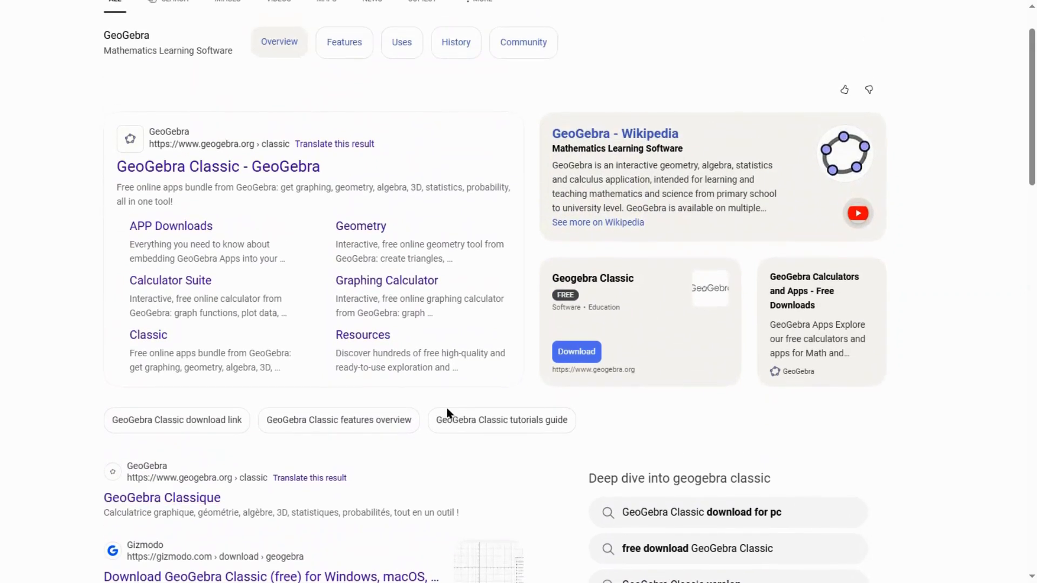
scroll(315, 406, up, 1)
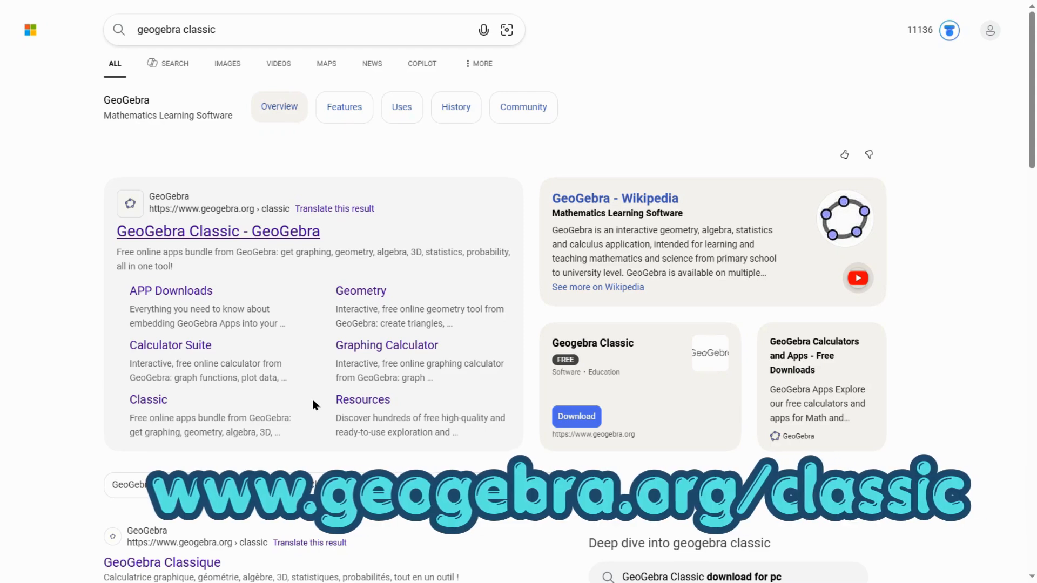
click(239, 238)
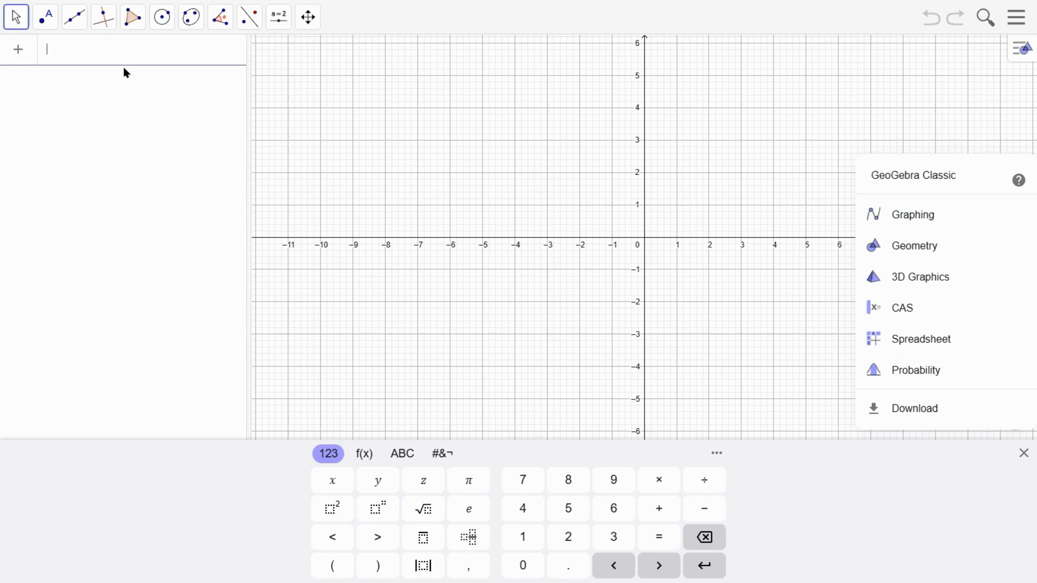
click(646, 171)
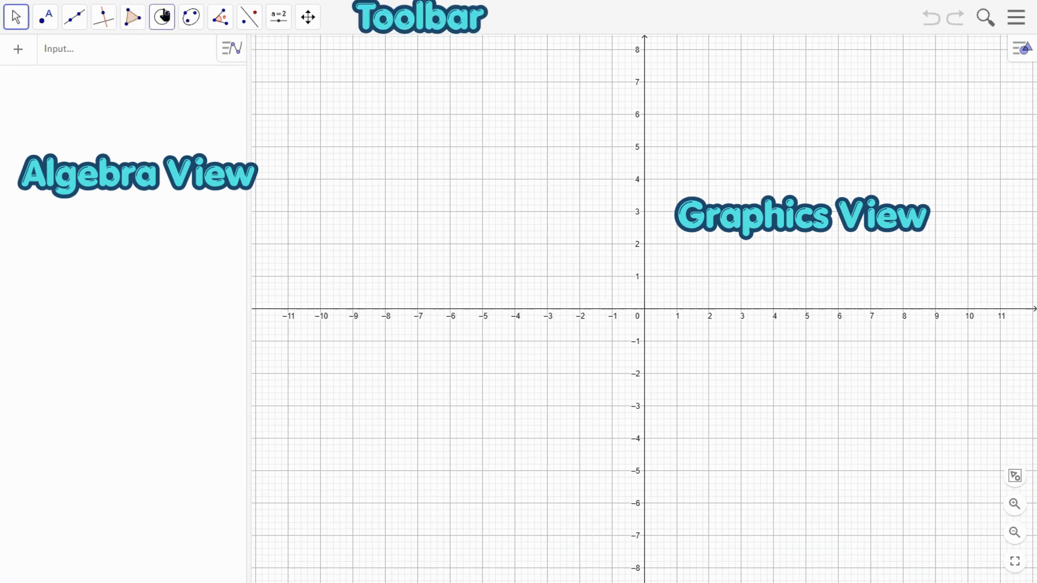
Plot three points in the graphics view at (4, 4), (-4, 4) and (-4, -2).
click(107, 66)
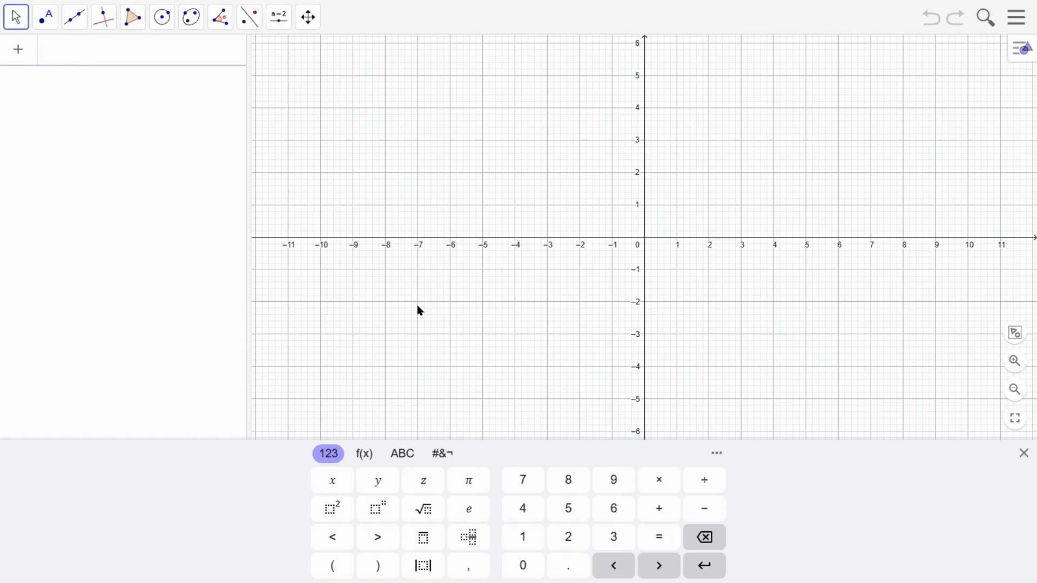
scroll(402, 306, down, 1)
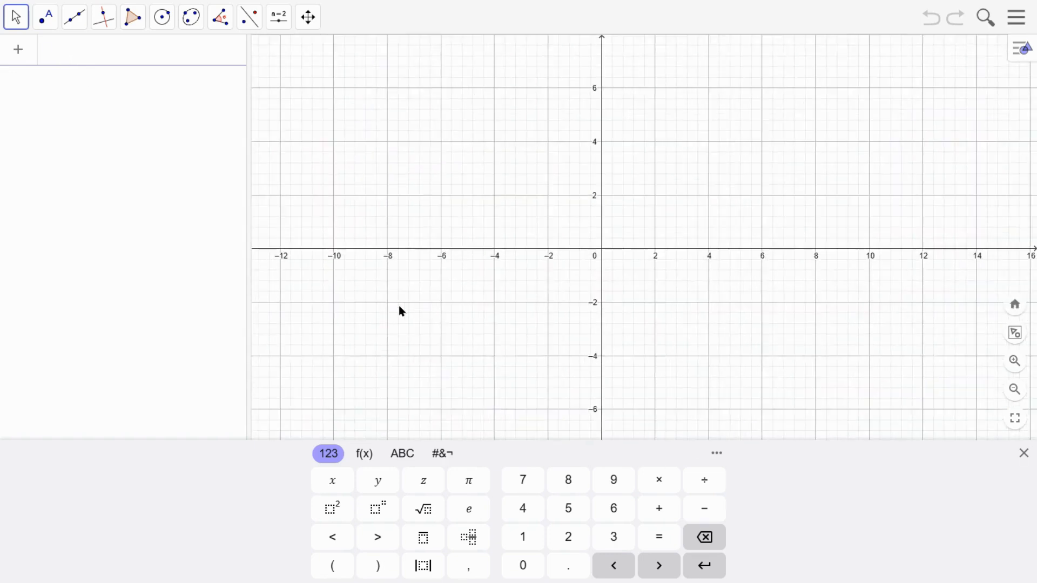
click(44, 21)
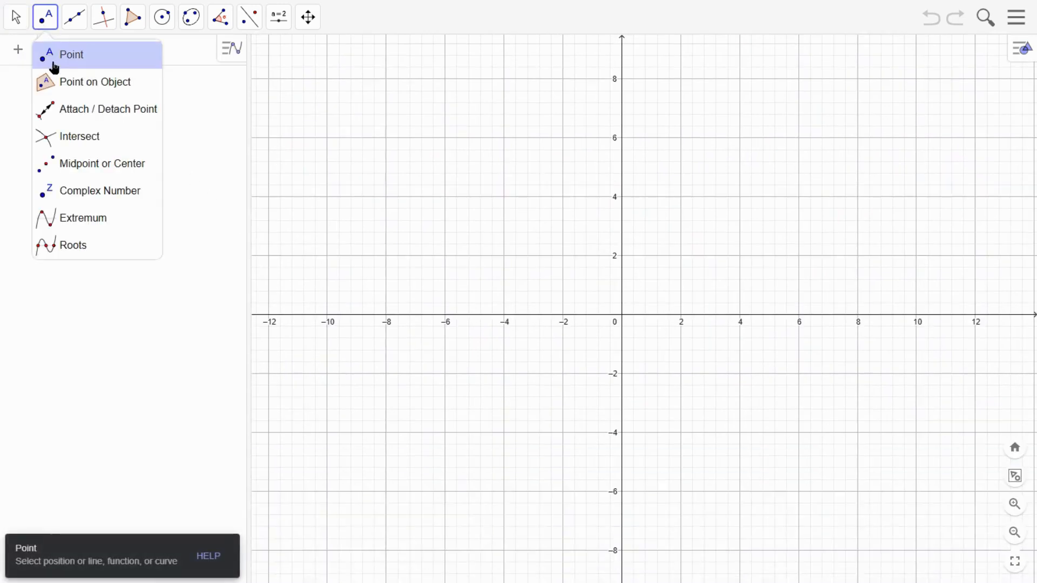
click(54, 67)
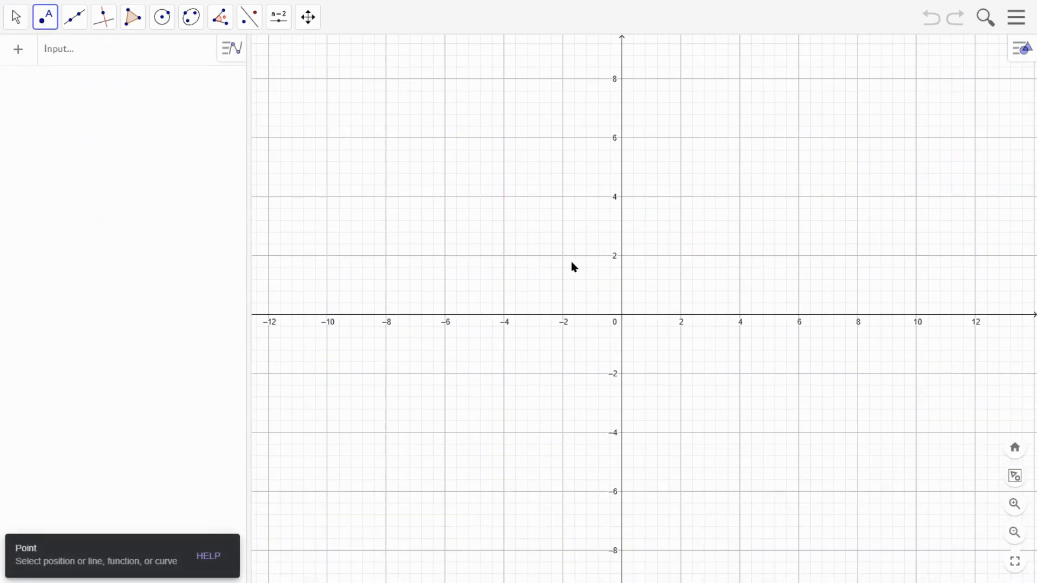
click(739, 197)
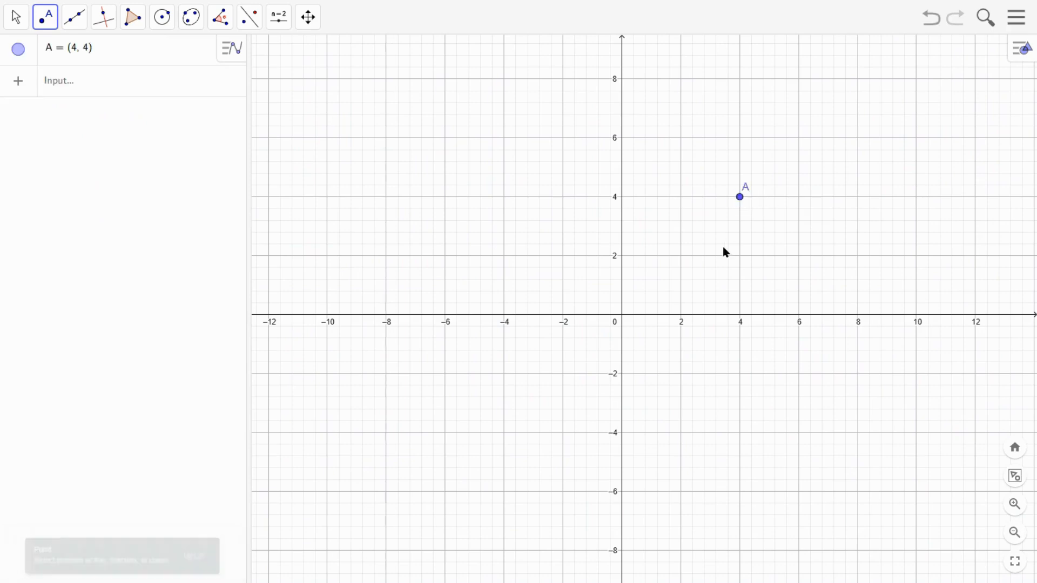
click(504, 197)
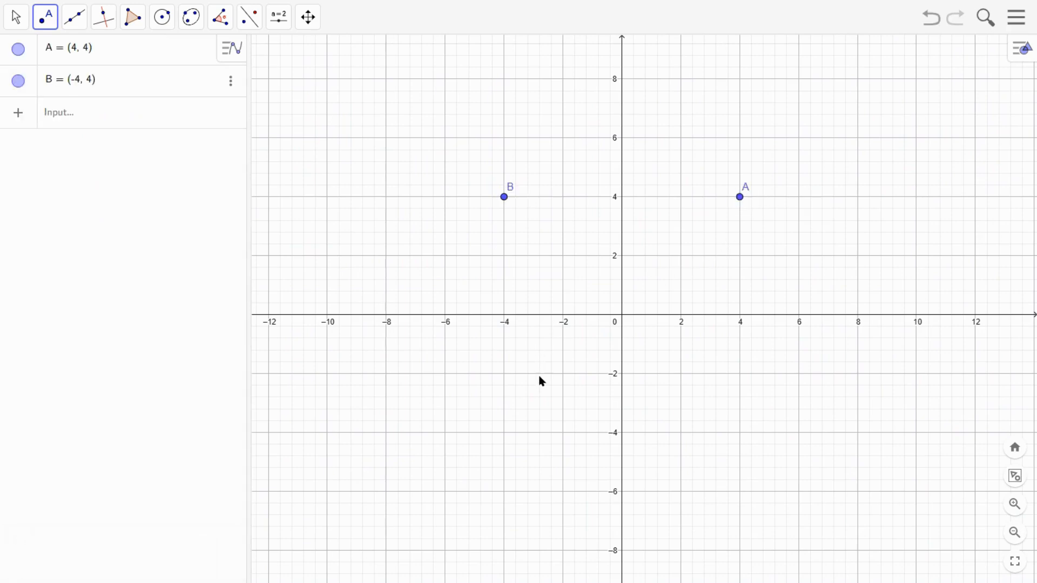
click(505, 374)
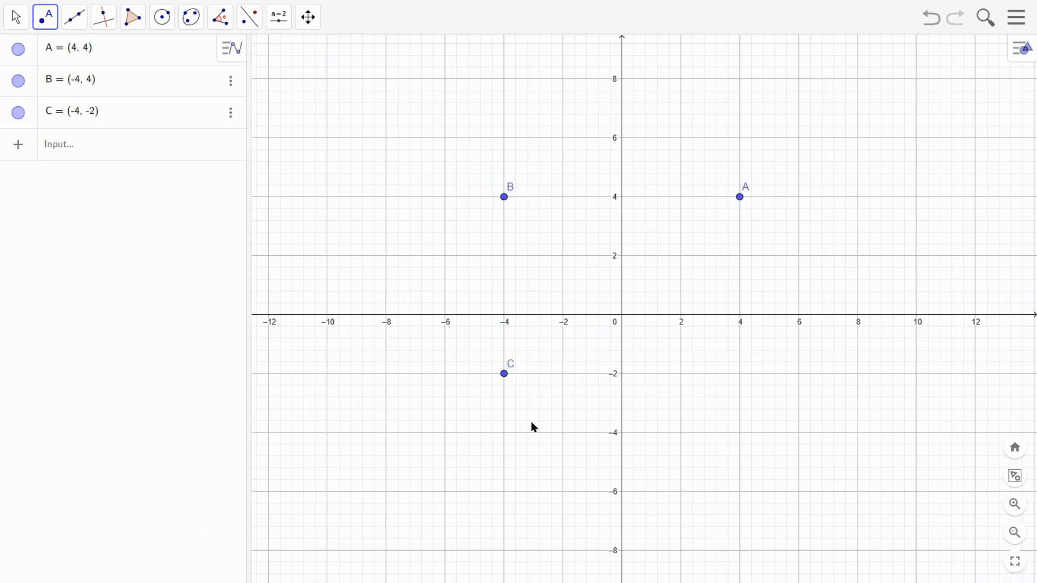
Draw a triangle with the Polygon tool through points A, B and C, closing it at A.
click(134, 24)
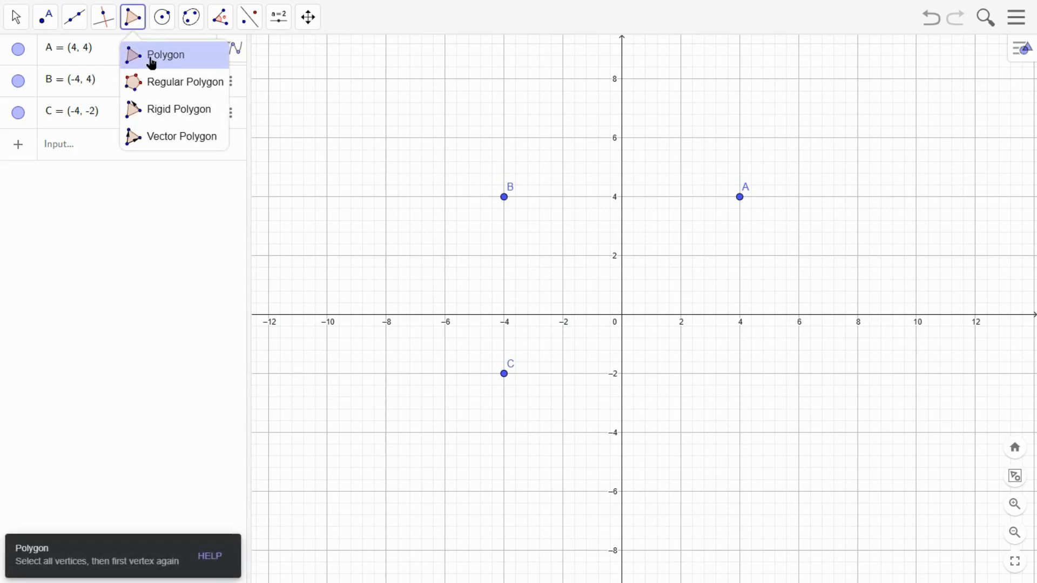
click(151, 63)
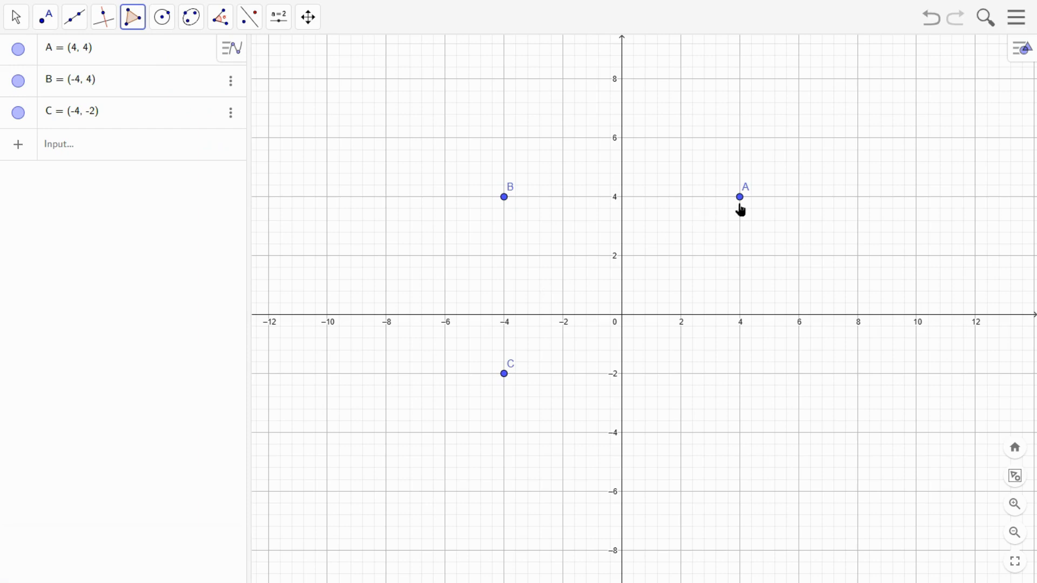
click(739, 198)
click(504, 197)
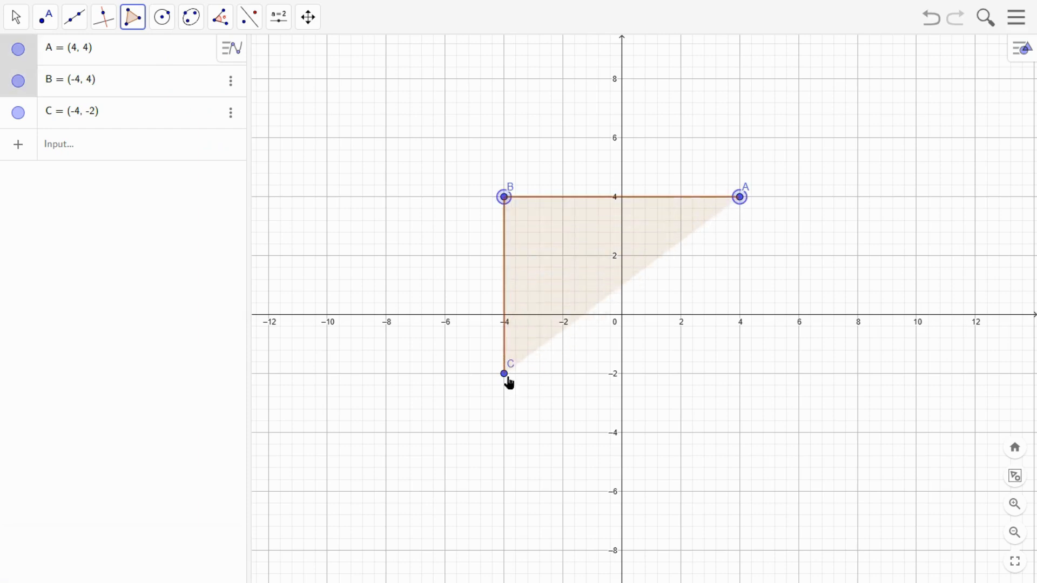
click(504, 374)
click(740, 198)
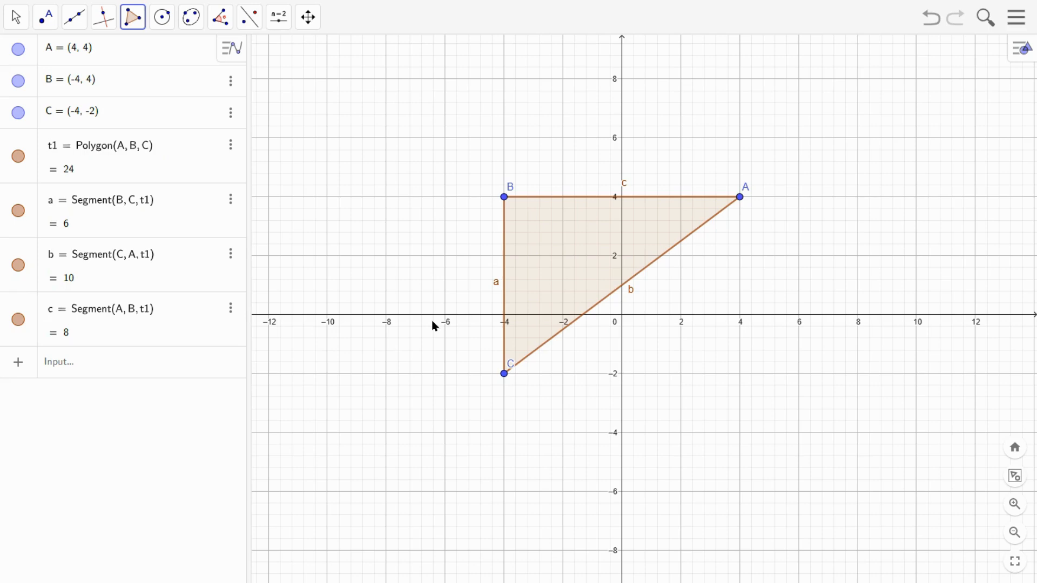
Reshape the triangle with the Move tool, moving B to (-4, 6), C to (-6, 2) and B again to (-2, 8).
click(16, 17)
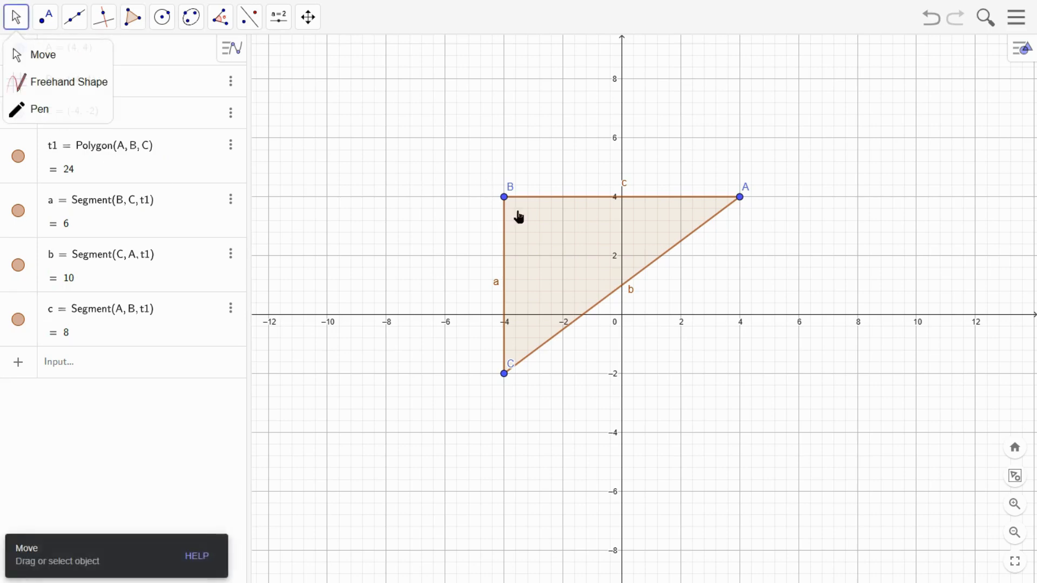
drag(506, 199, 503, 138)
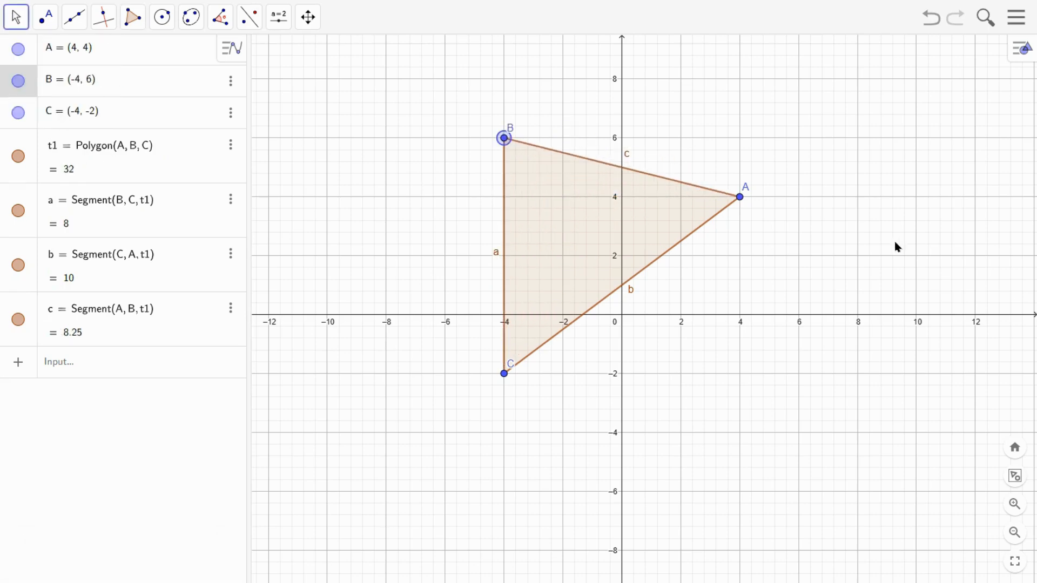
mouse_move(747, 206)
mouse_down()
mouse_move(722, 153)
mouse_move(680, 145)
mouse_move(728, 201)
mouse_move(748, 205)
mouse_up()
drag(505, 372, 450, 260)
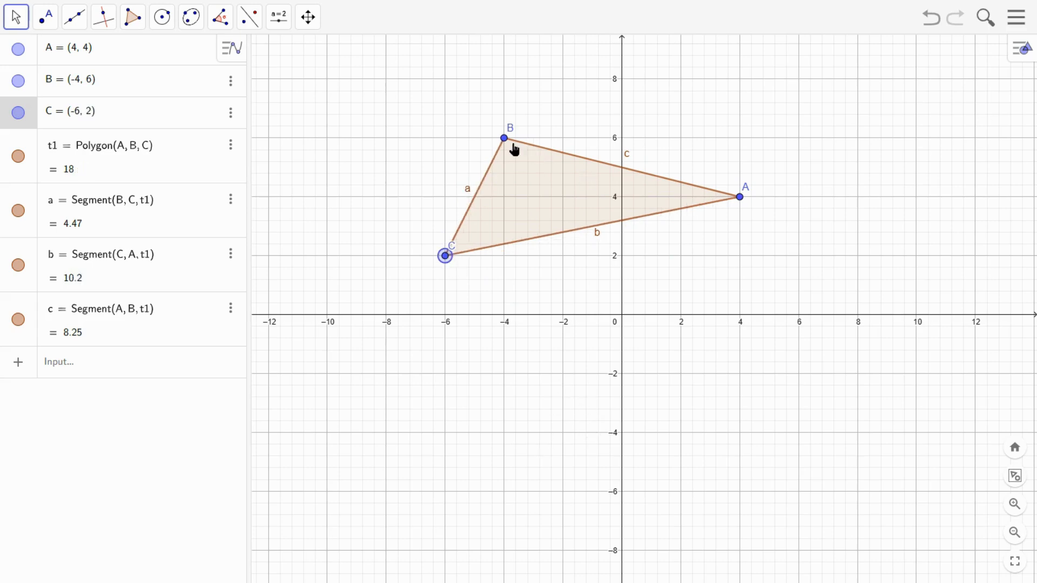
click(506, 142)
drag(506, 142, 562, 80)
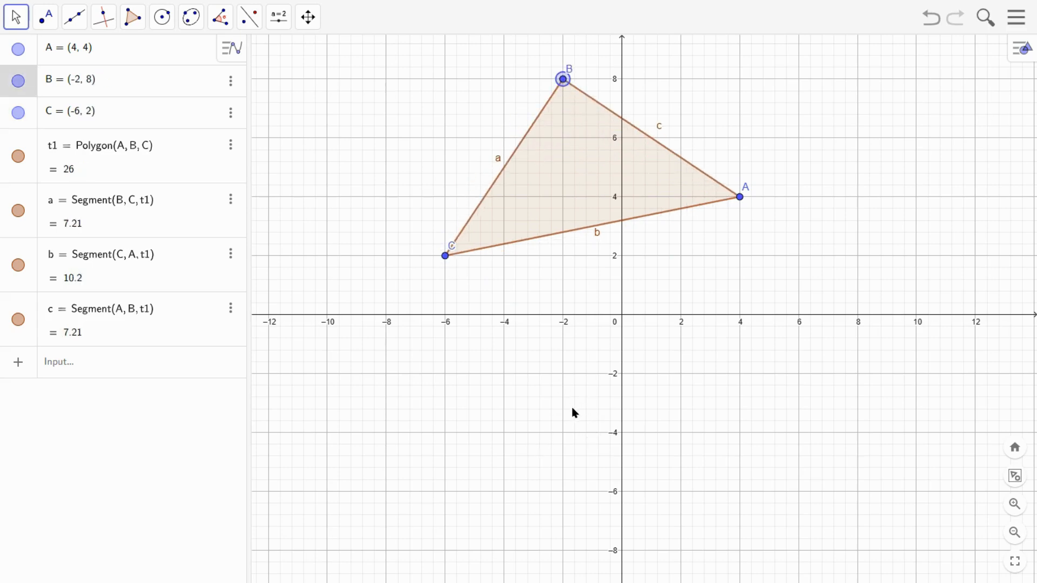
Hide the triangle's segments, polygon and points A, B and C, and delete all objects from the construction.
scroll(396, 324, down, 1)
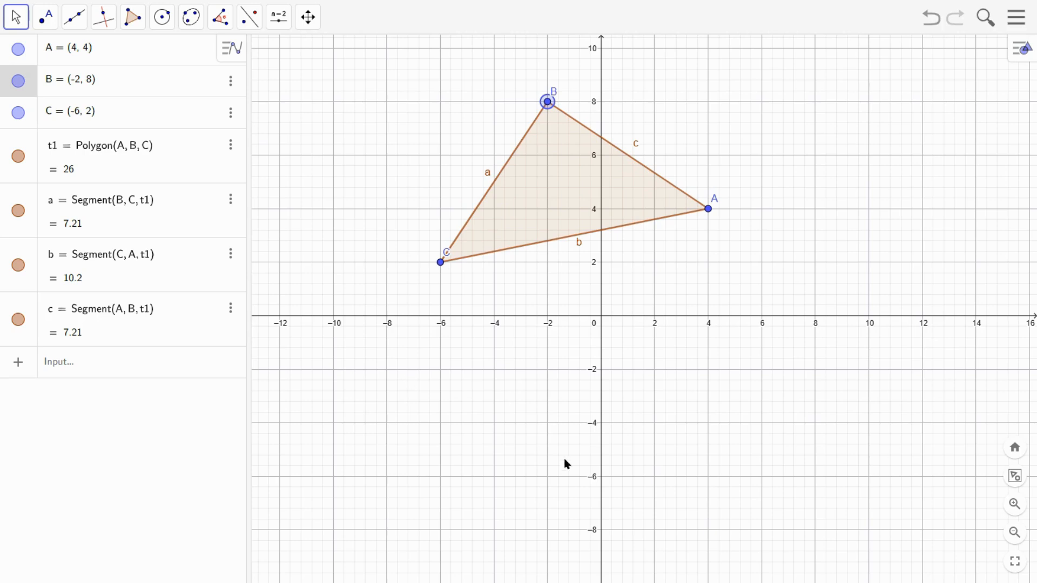
scroll(508, 440, down, 1)
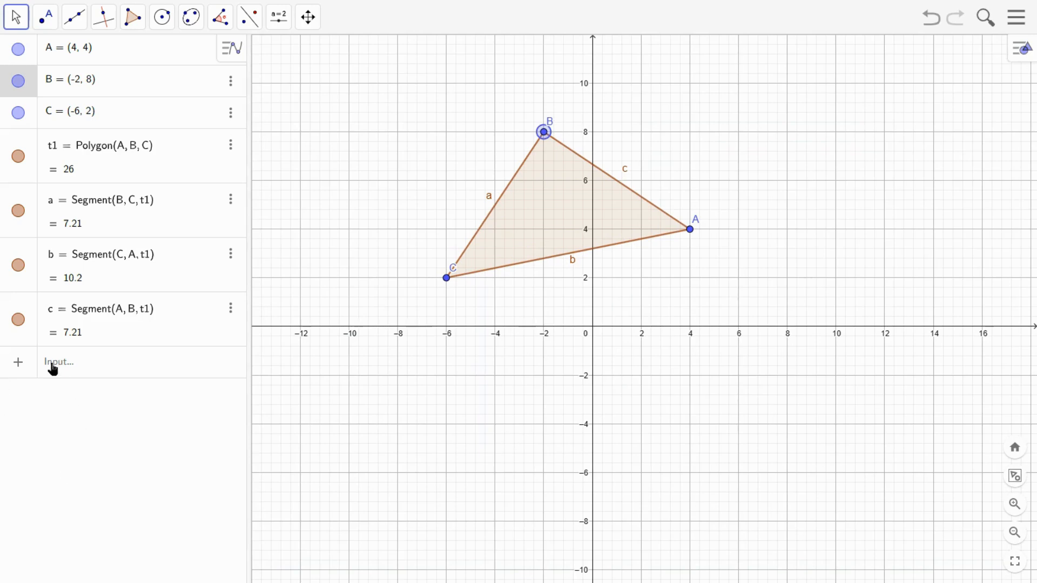
click(18, 319)
click(19, 264)
click(18, 211)
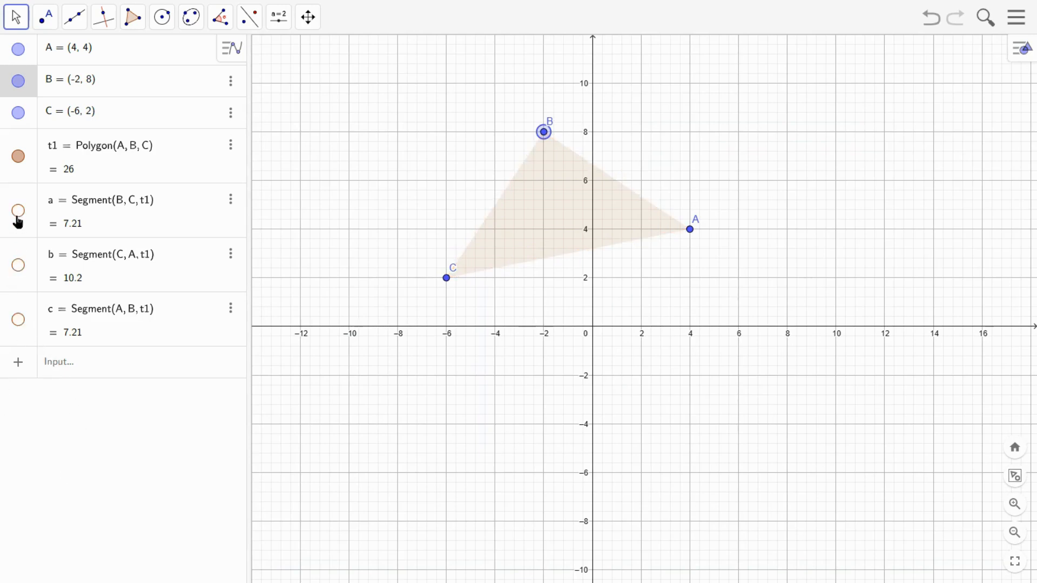
click(19, 156)
click(18, 112)
click(18, 81)
click(19, 49)
key(ctrl+a)
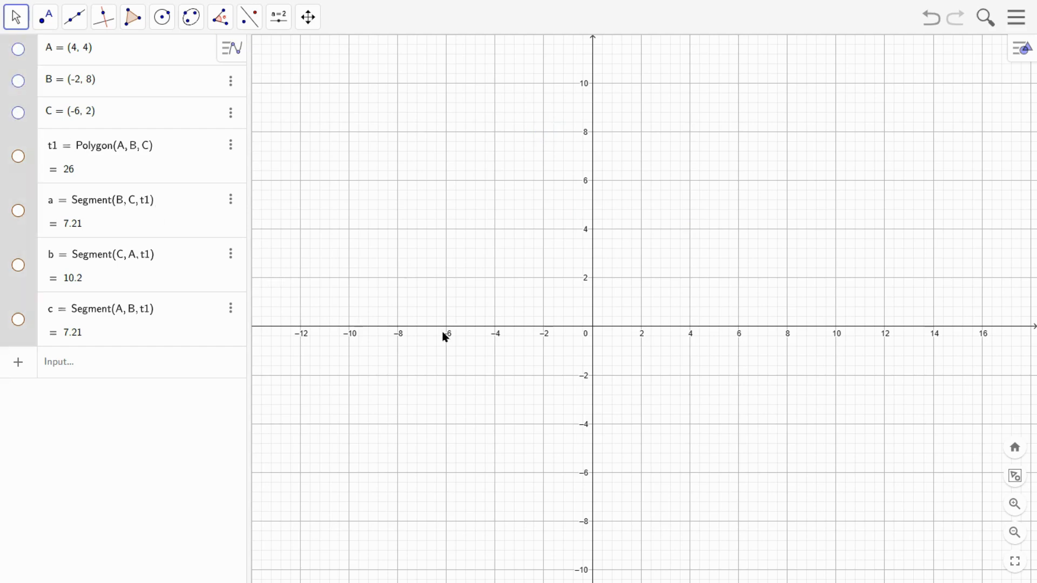
key(Delete)
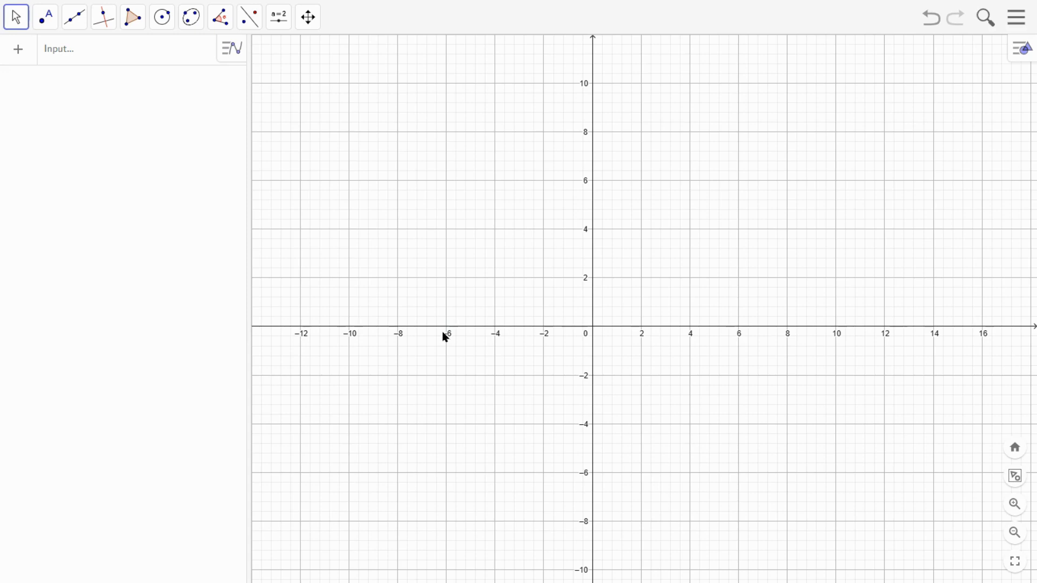
Enter x² in the algebra view to graph the parabola and close the on-screen keyboard.
click(60, 56)
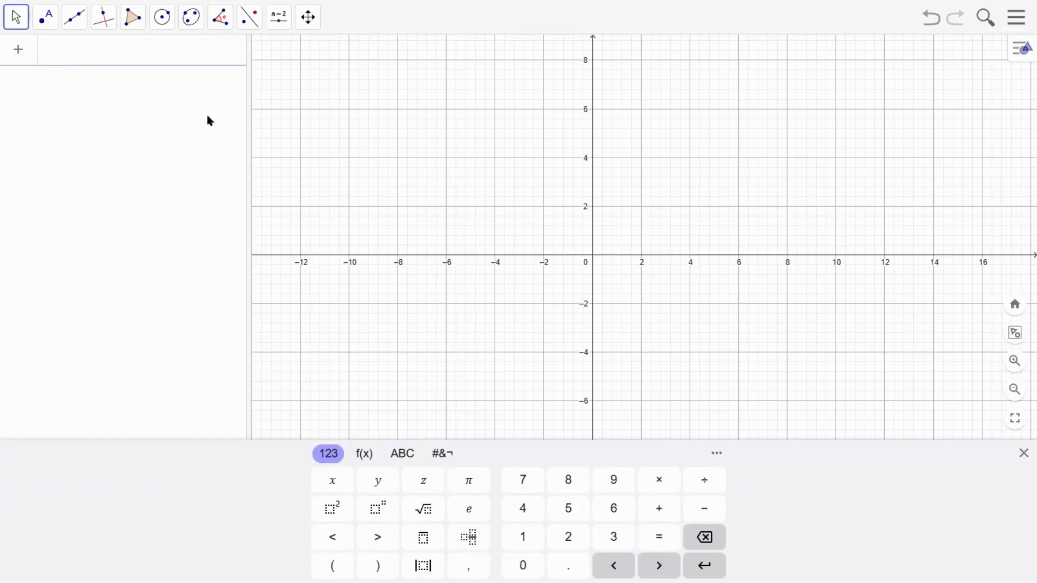
click(327, 487)
click(327, 507)
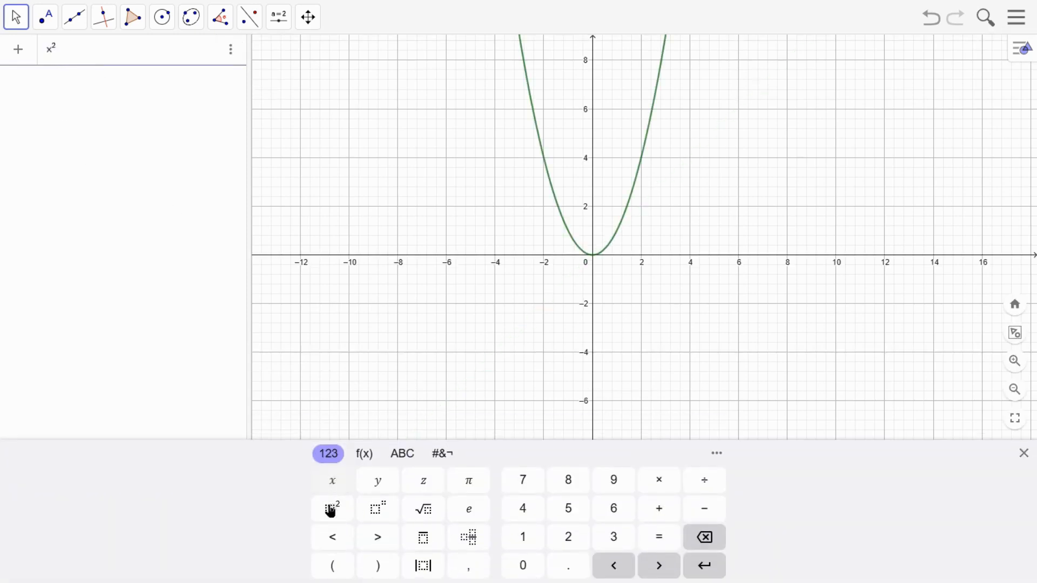
click(704, 565)
click(657, 349)
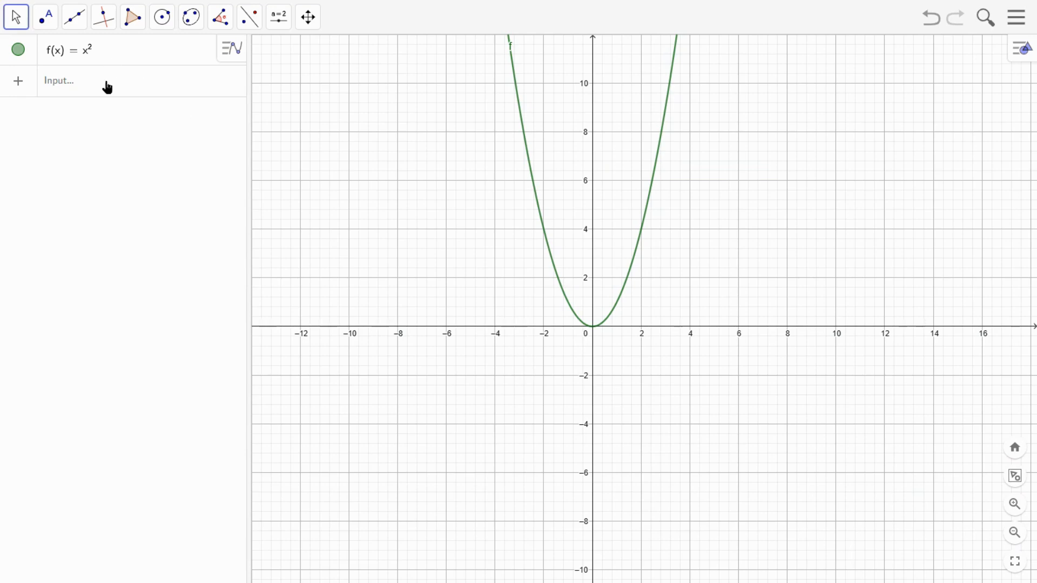
Create a slider for the parameter a and set it to -0.3.
click(107, 87)
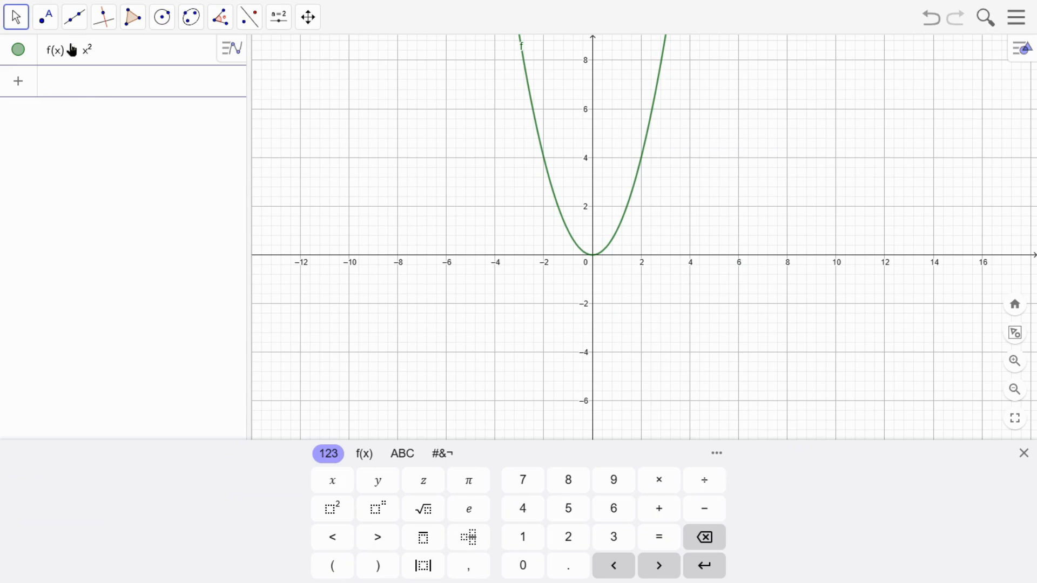
text(a)
key(Return)
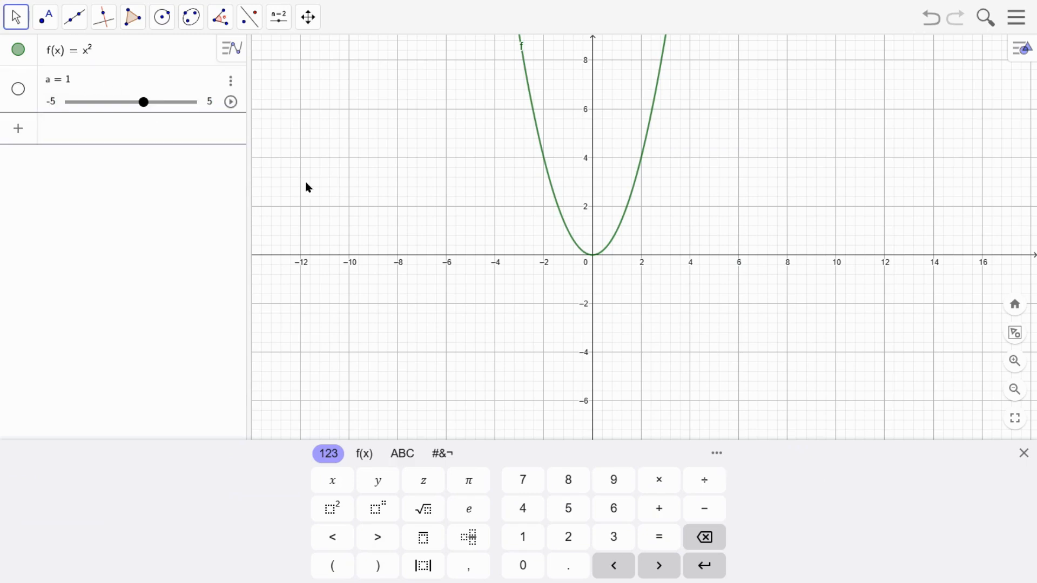
drag(147, 108, 129, 139)
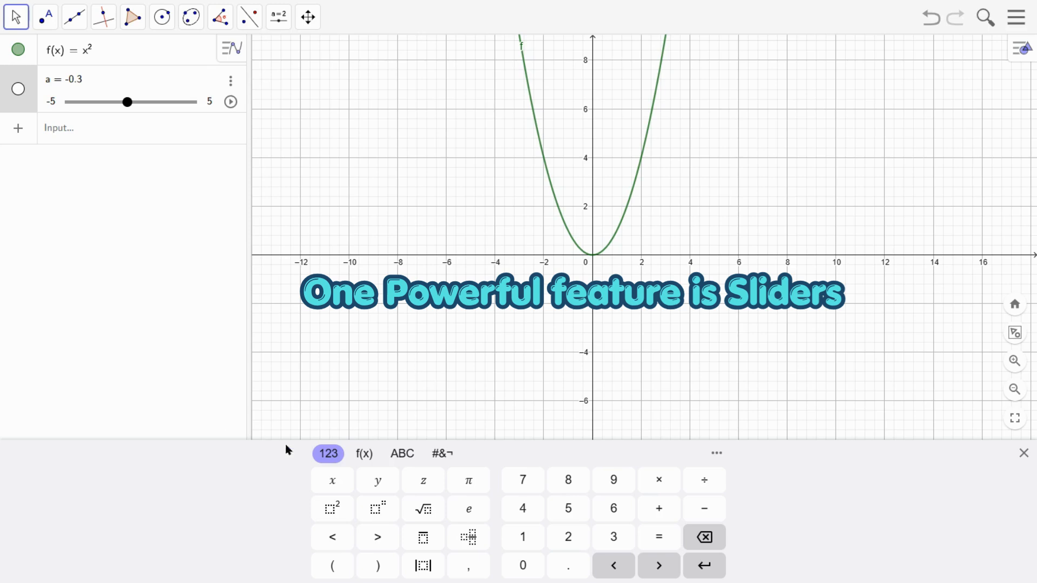
Graph the function a x² using the slider parameter, and hide the original parabola f.
click(81, 140)
text(a)
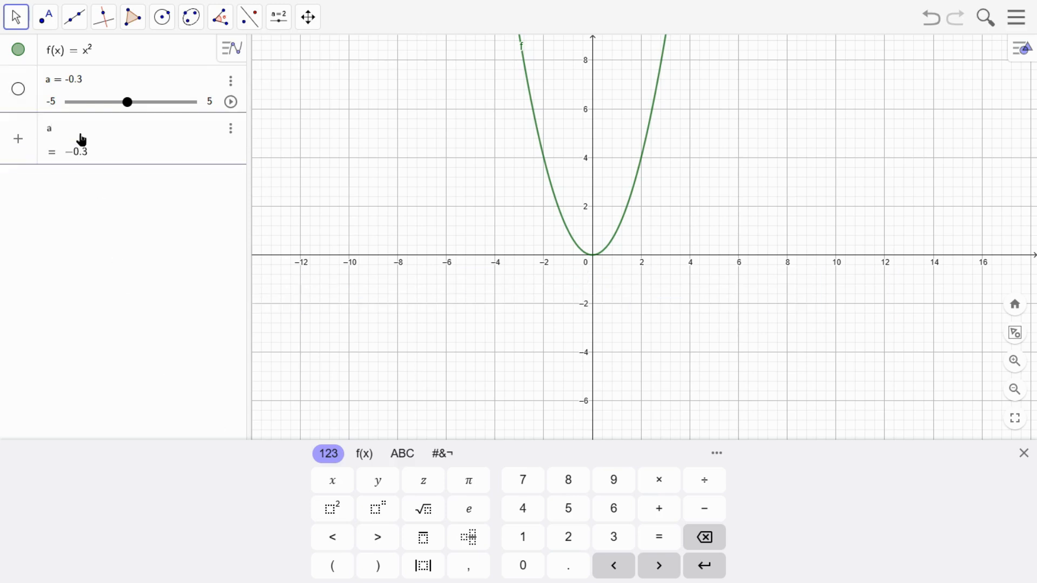
text(x^2)
key(Return)
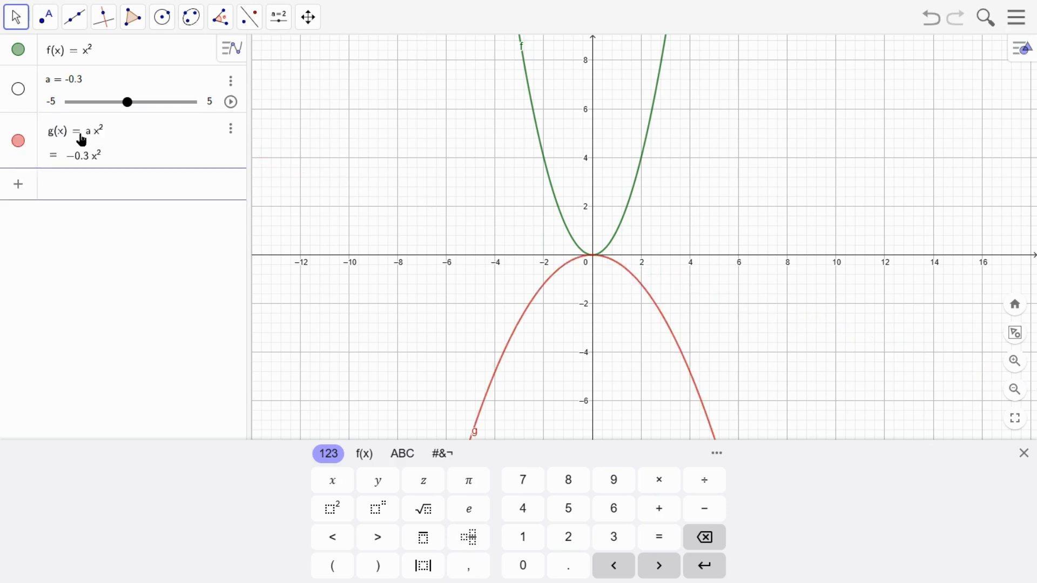
click(18, 50)
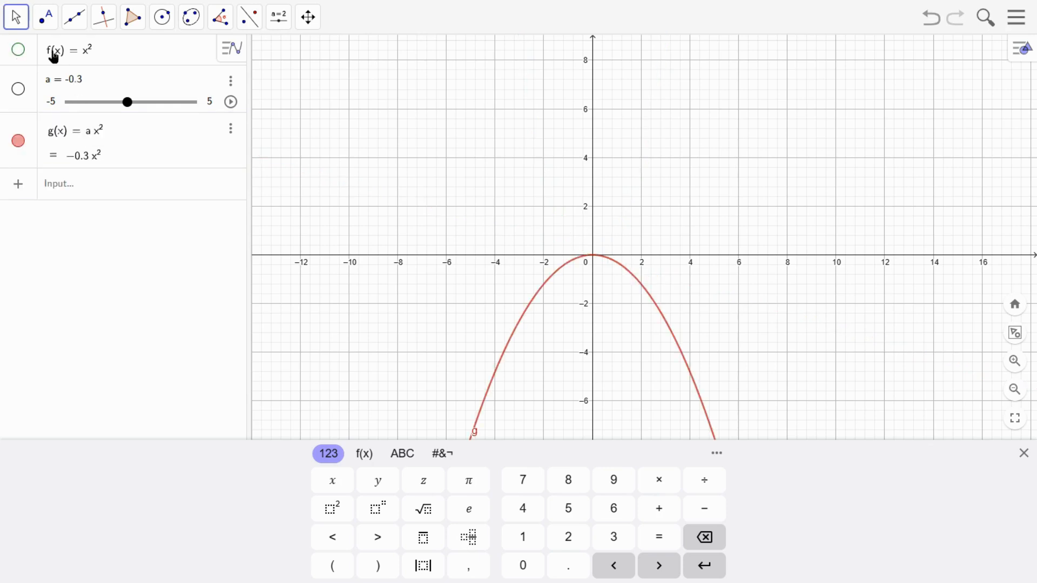
Vary slider a to -0.8 and 0.1, and start its automatic animation.
mouse_move(125, 105)
mouse_down()
mouse_move(140, 108)
mouse_move(124, 117)
mouse_up()
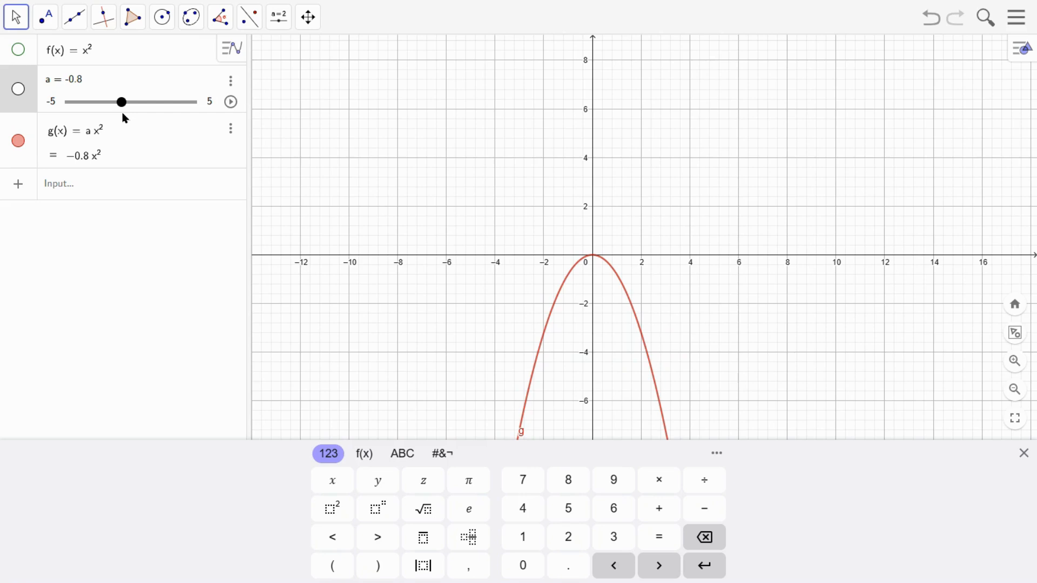
mouse_move(122, 114)
mouse_down()
mouse_move(137, 118)
mouse_move(112, 118)
mouse_move(144, 129)
mouse_move(132, 129)
mouse_up()
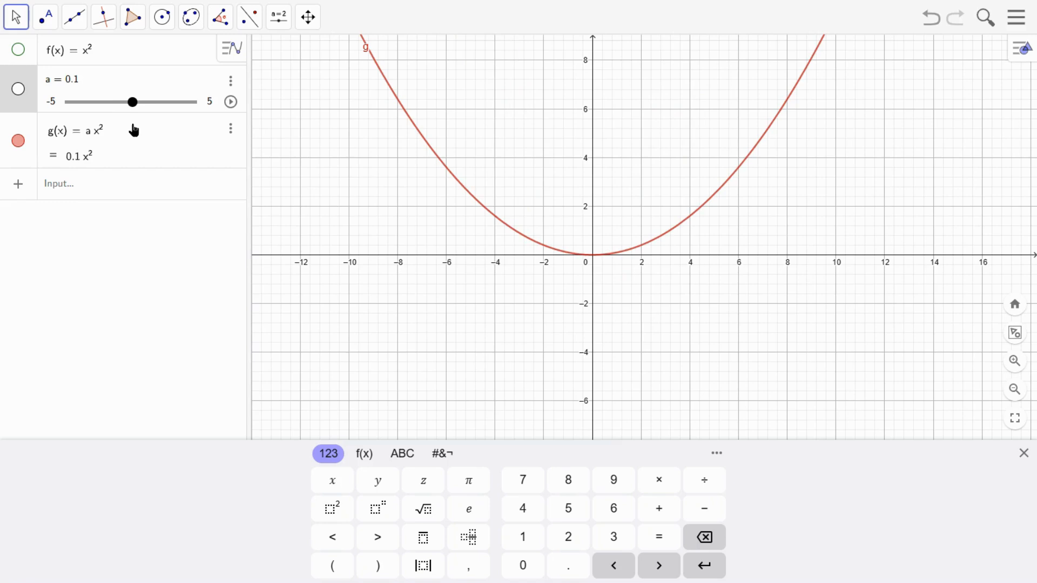
click(231, 102)
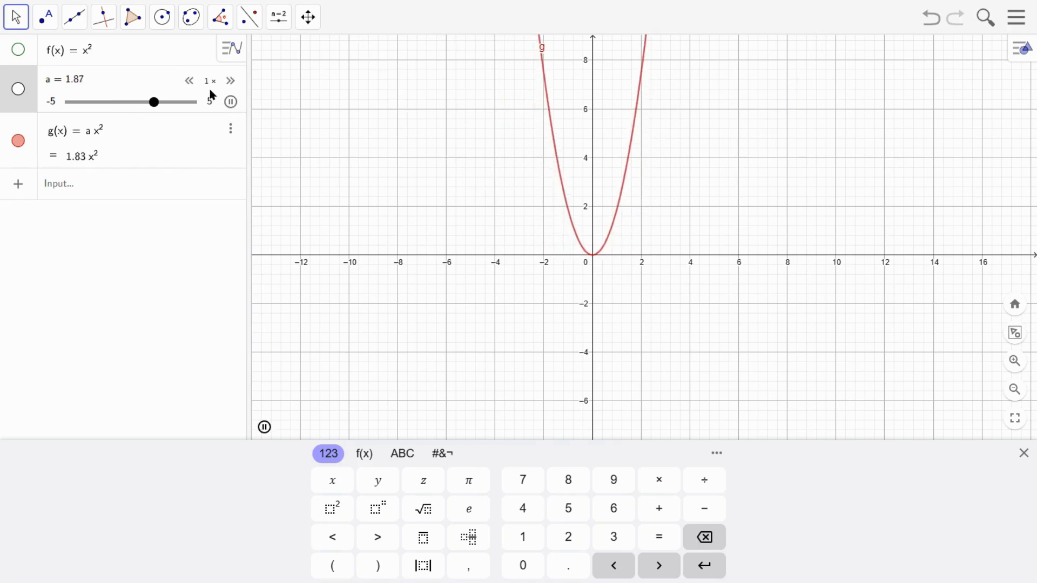